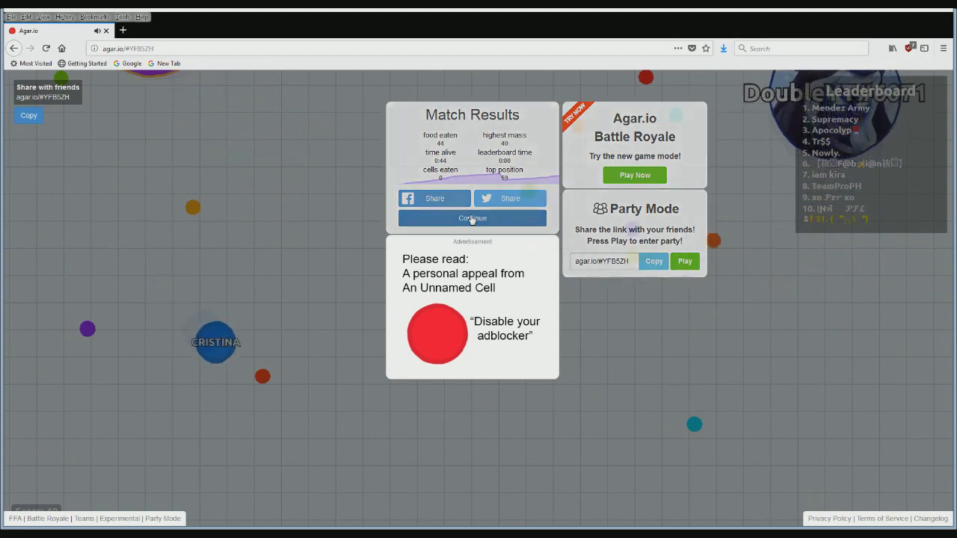
# Continue past Match Results to respawn as a new cell in the party match
pyautogui.click(473, 218)
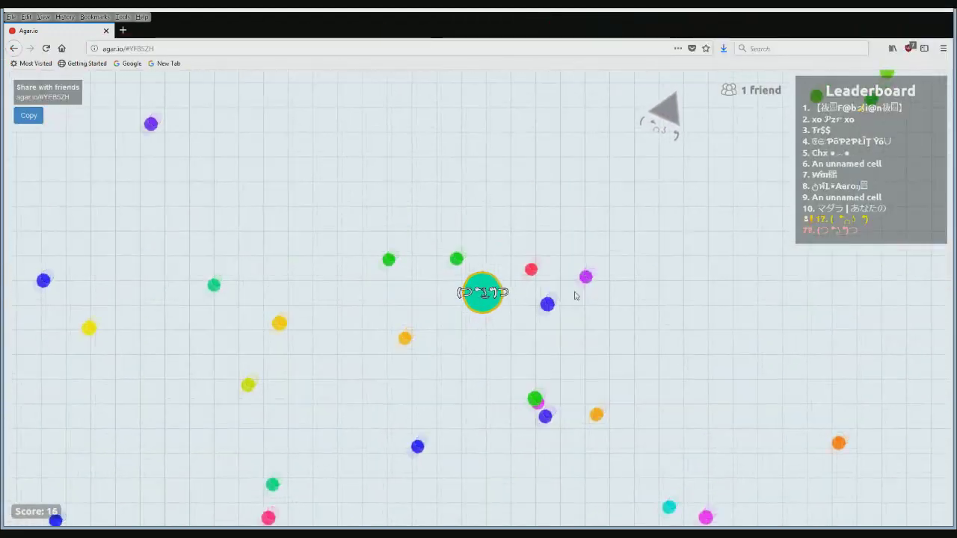